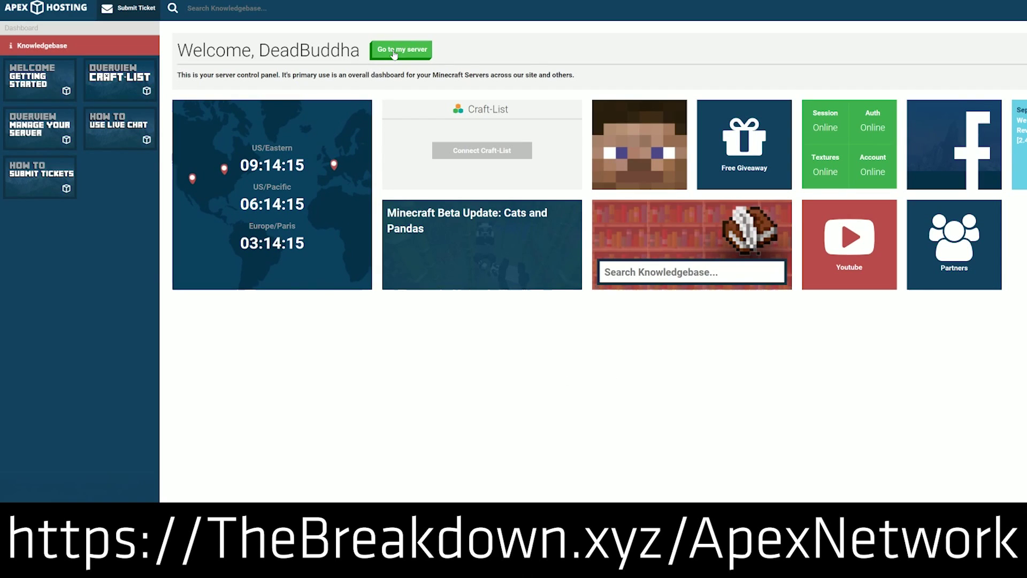
Step: Open the Sky Block Server's settings in the hosting panel and browse the available JAR file versions
left_click(394, 55)
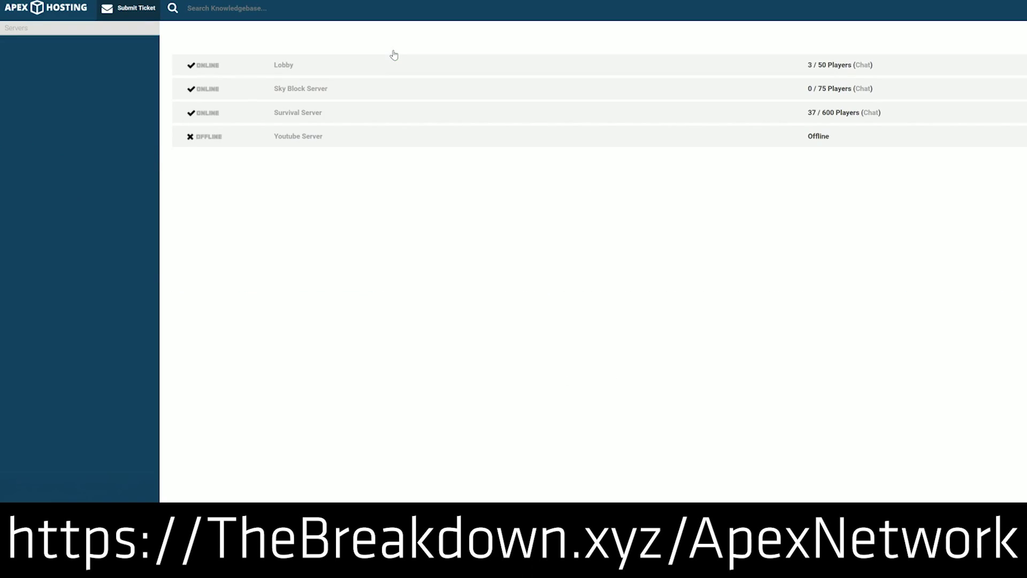
left_click(279, 95)
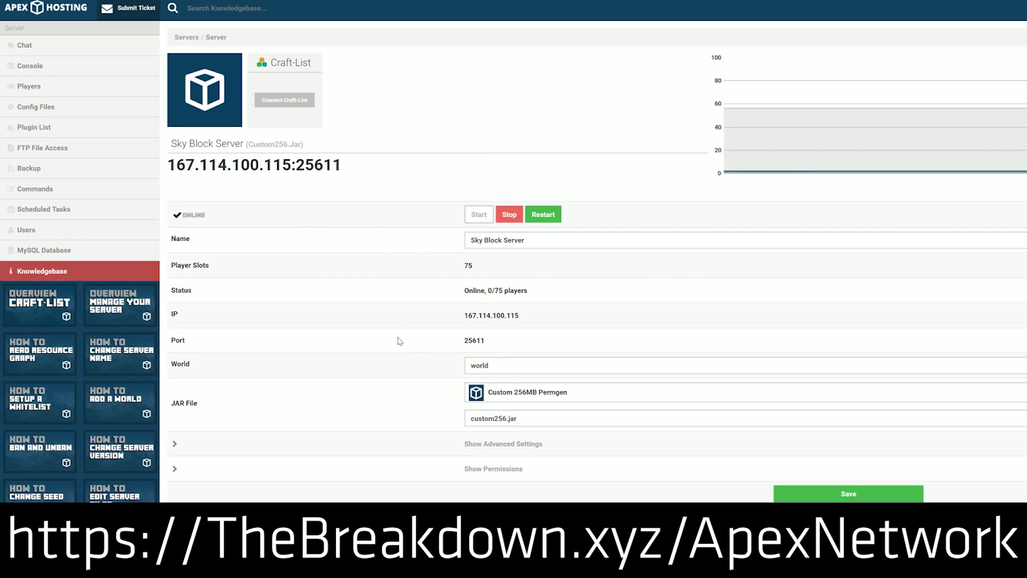
left_click(537, 399)
scroll(535, 466, "down", 5)
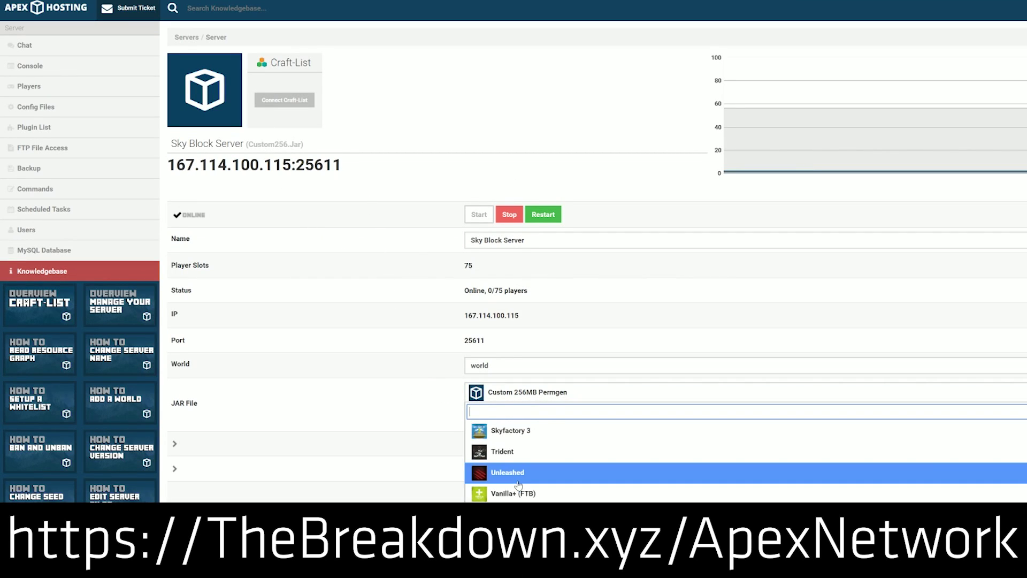
scroll(535, 466, "up", 10)
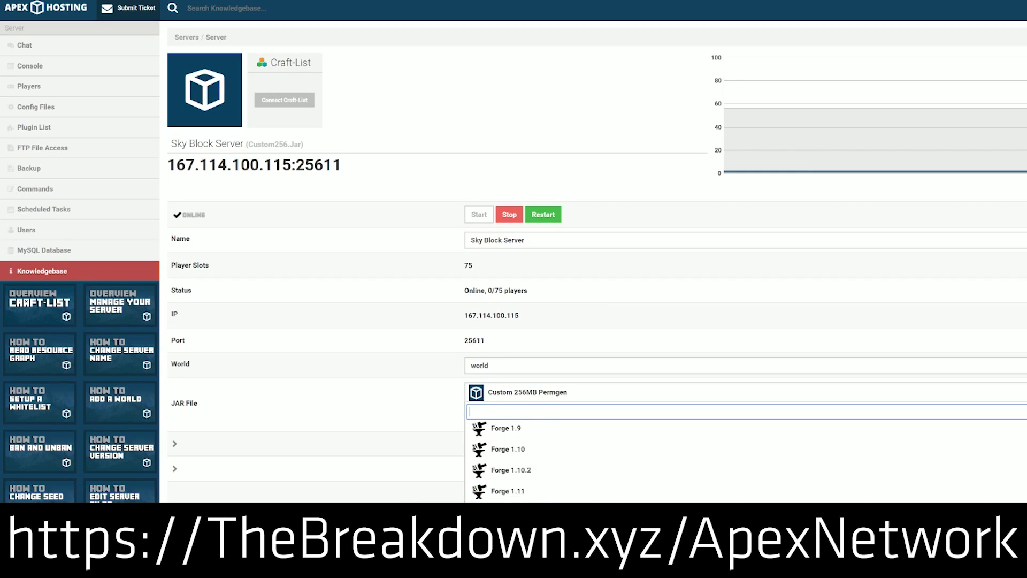
scroll(535, 466, "down", 10)
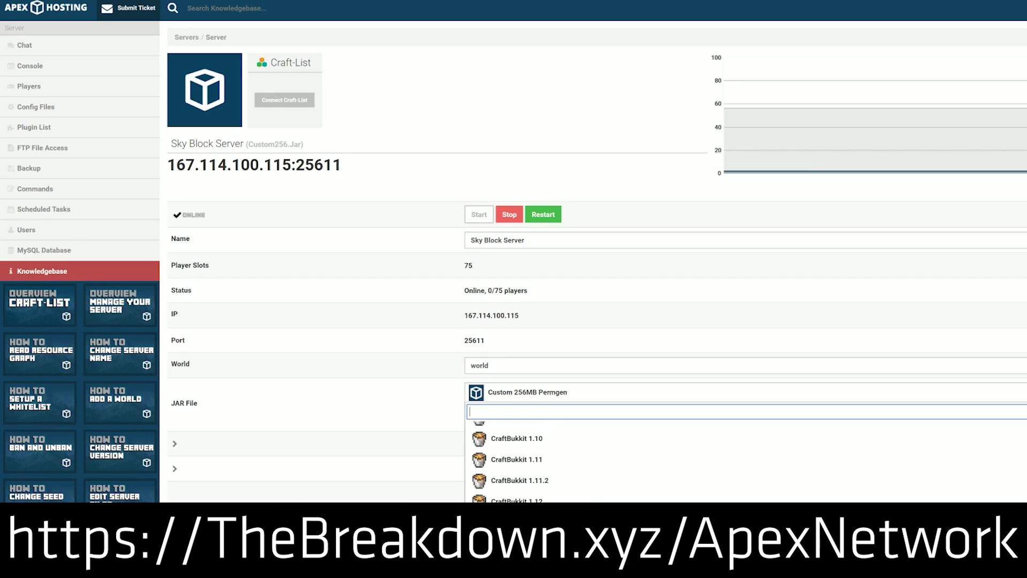
scroll(535, 466, "down", 10)
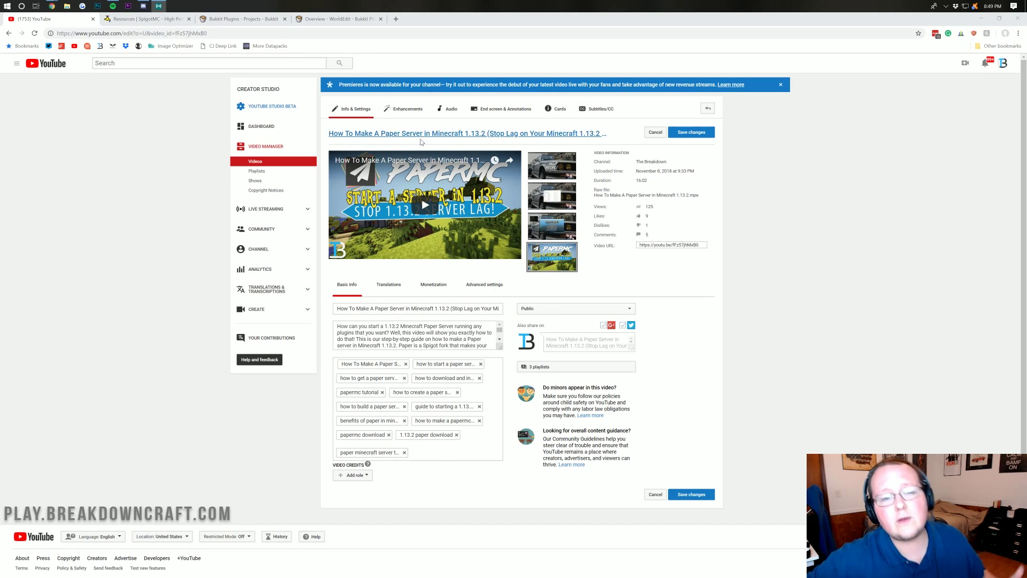
Step: Browse the SpigotMC resources list, check the PyroMining plugin's tested Minecraft versions, and return to the list
left_click(147, 20)
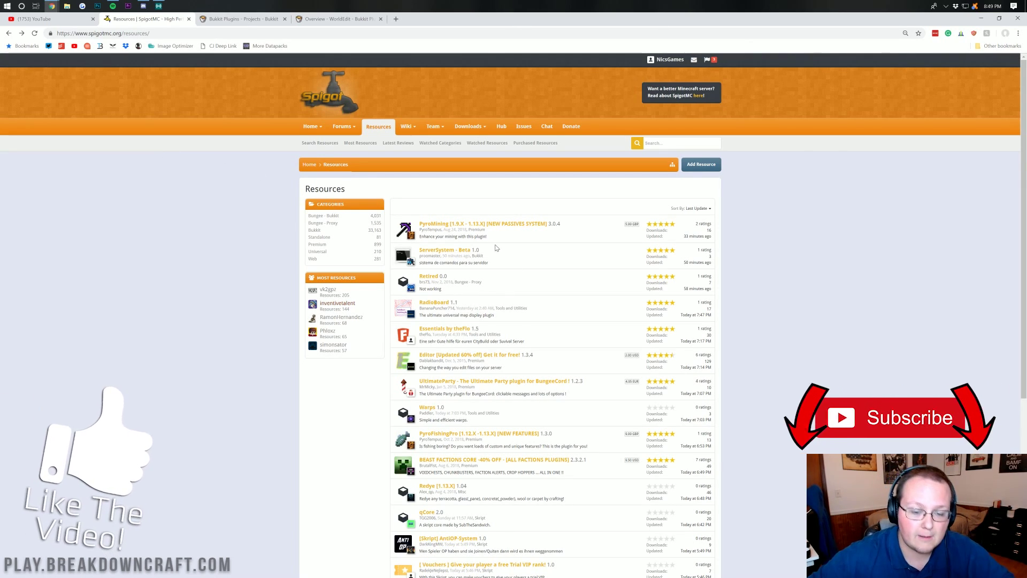
scroll(495, 244, "down", 4)
scroll(494, 238, "down", 2)
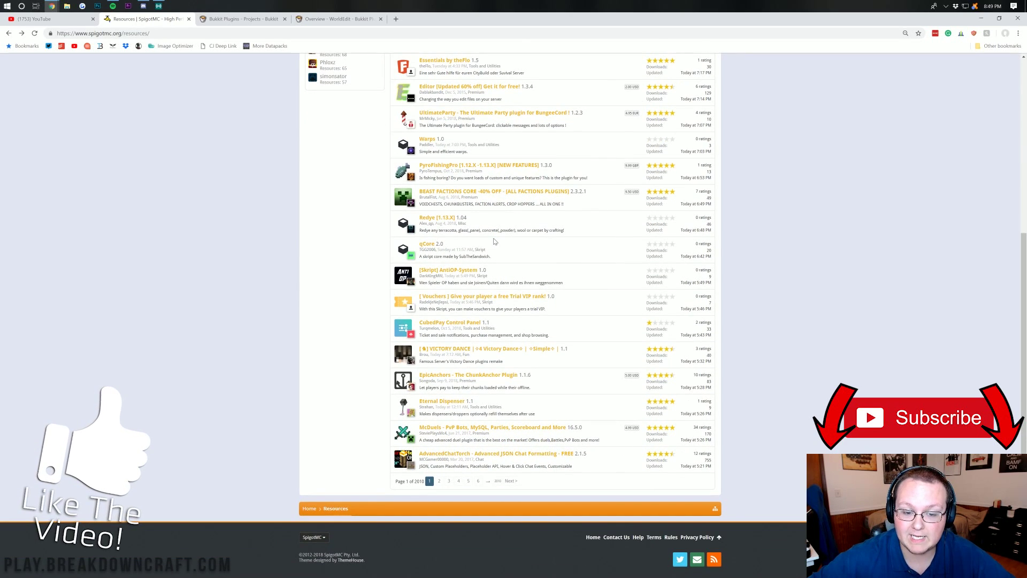
scroll(493, 236, "up", 5)
left_click(488, 223)
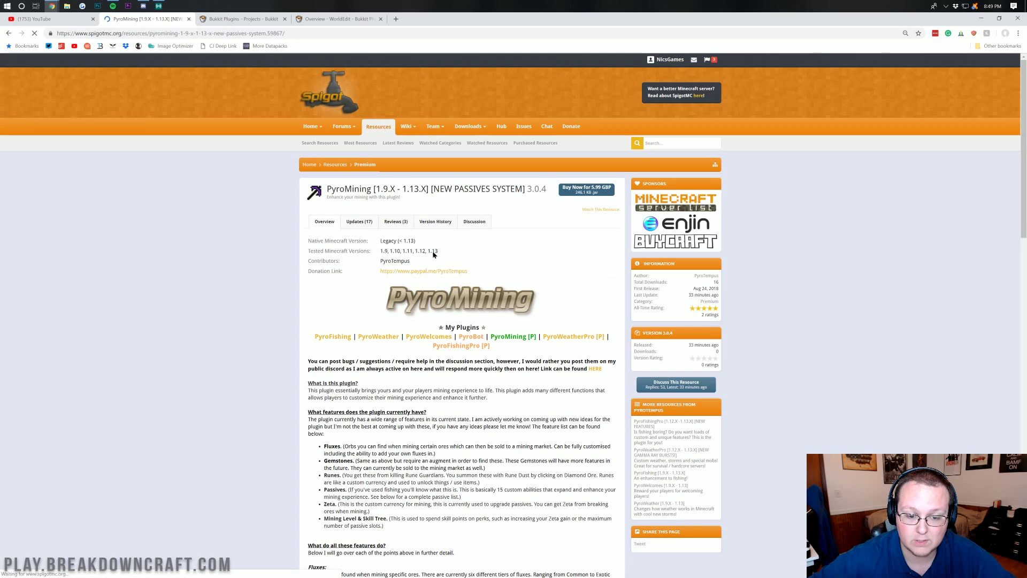
key("alt+Left")
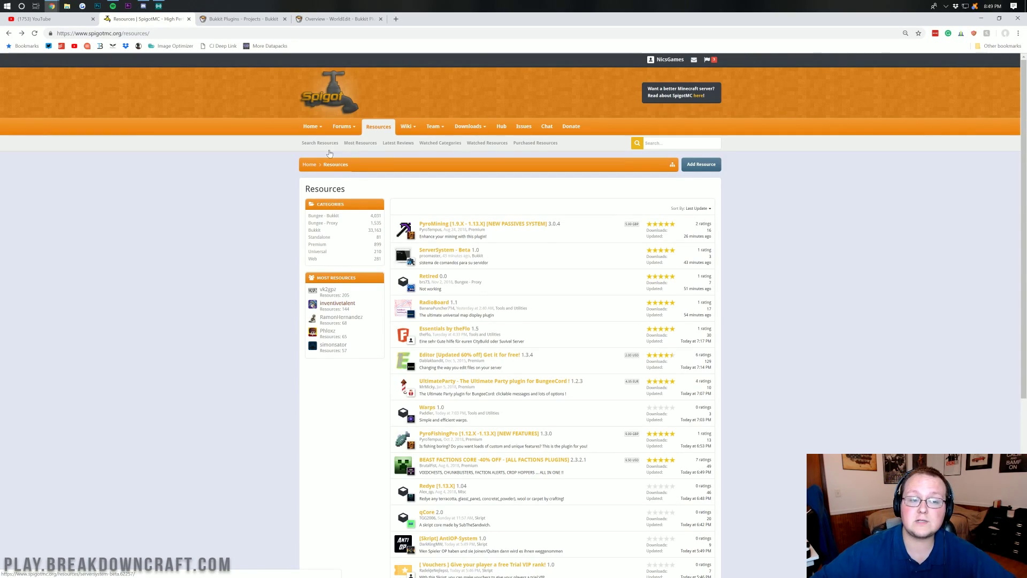
Step: Browse the Bukkit plugins and check the supported game versions in the Holographic Displays file list
left_click(229, 19)
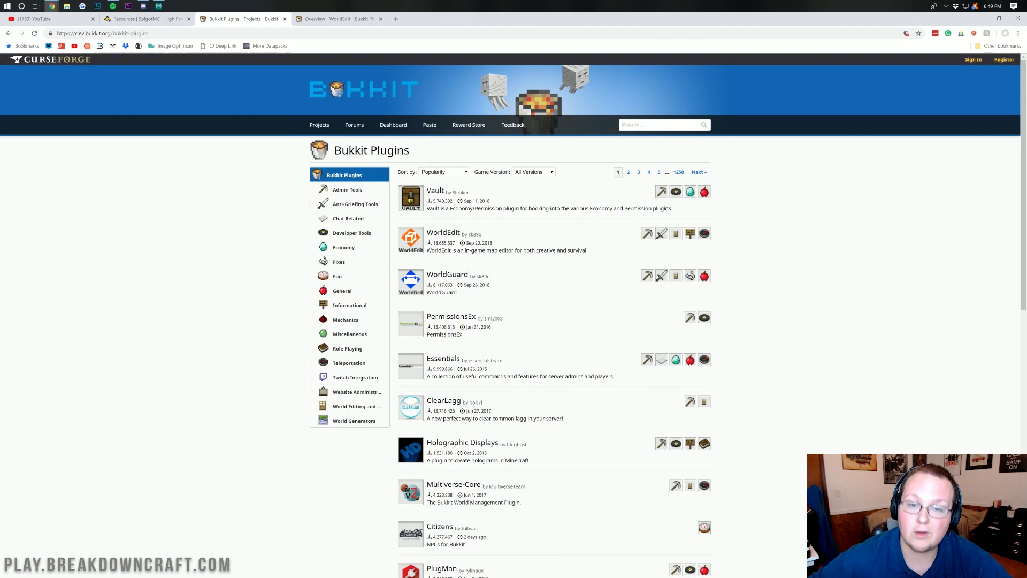
scroll(499, 222, "down", 5)
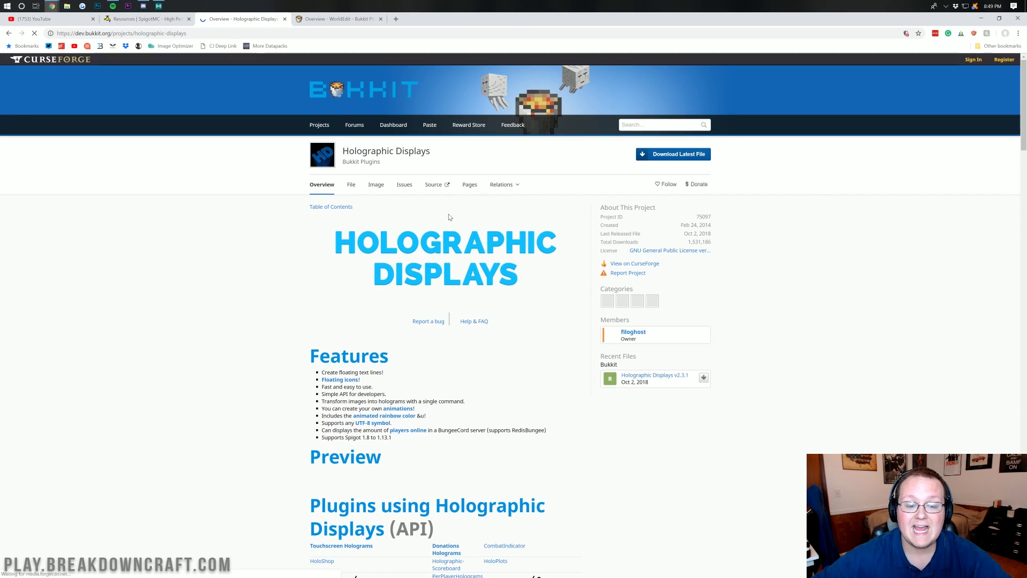
scroll(435, 227, "down", 1)
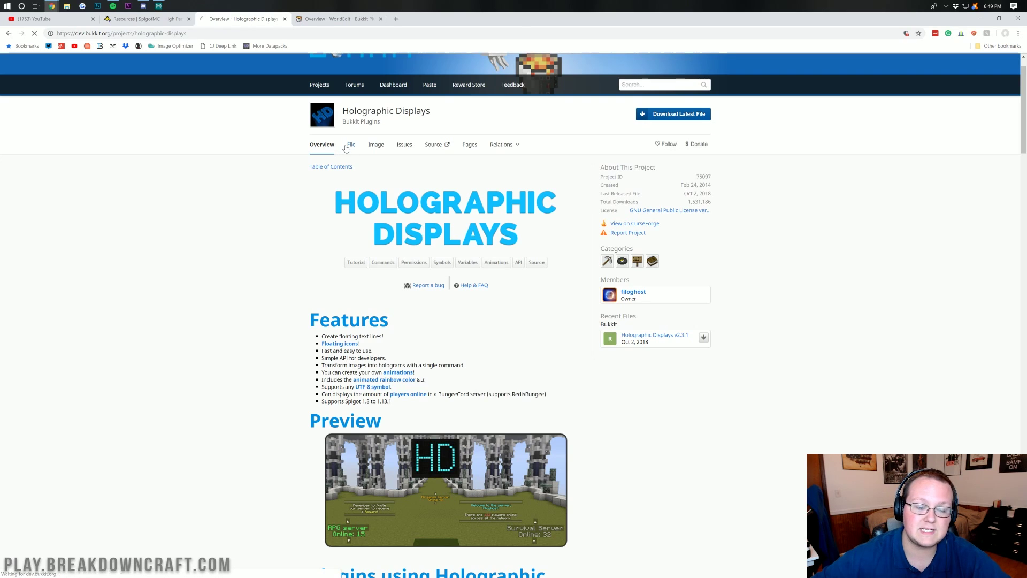
left_click(345, 148)
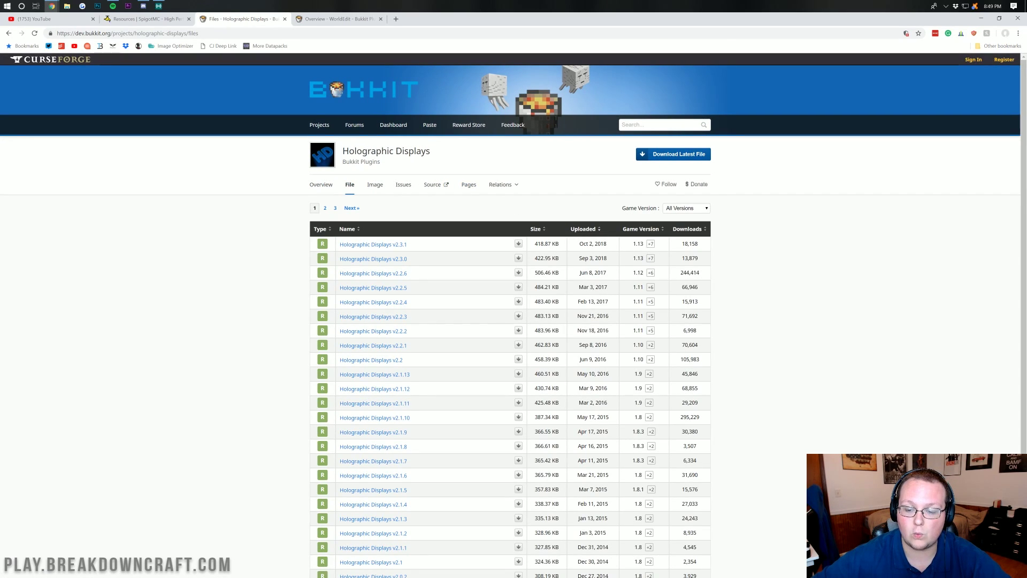
mouse_move(650, 248)
key("alt+Left")
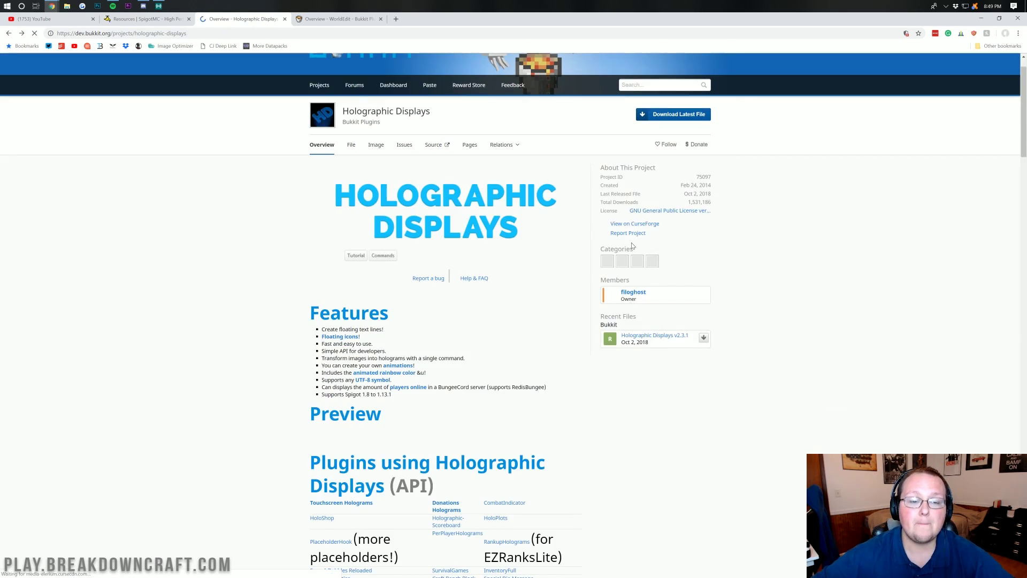
Step: Download WorldEdit 7.0.0 Beta 1 from its Bukkit files page, keep the file, and move the jar to the middle of the desktop
left_click(352, 19)
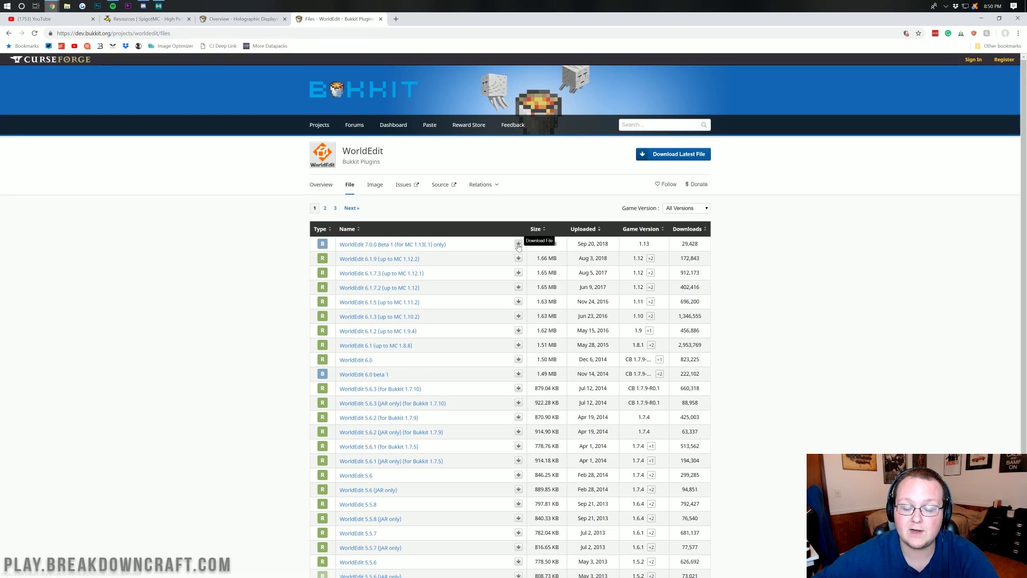
left_click(518, 245)
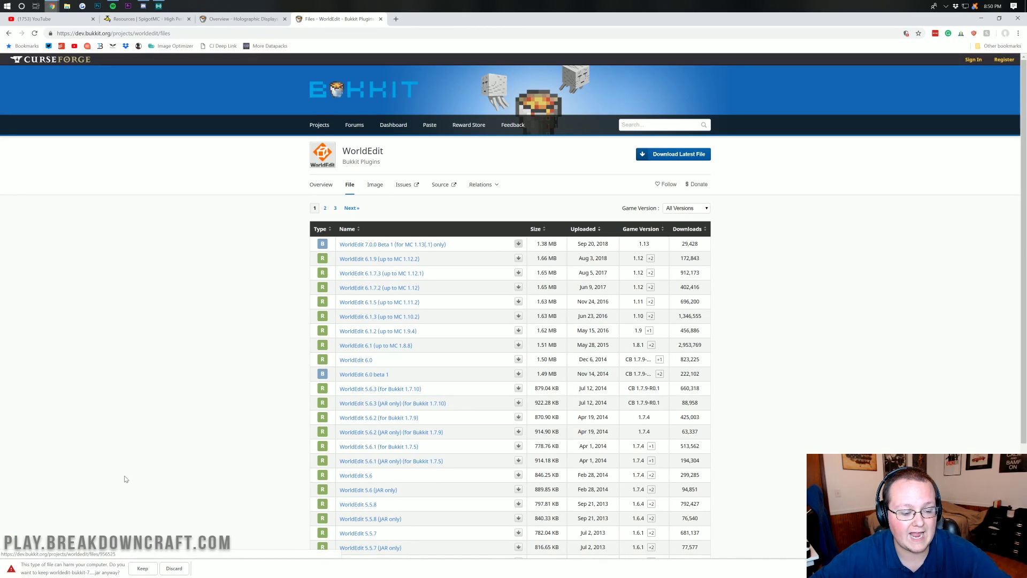
left_click(135, 569)
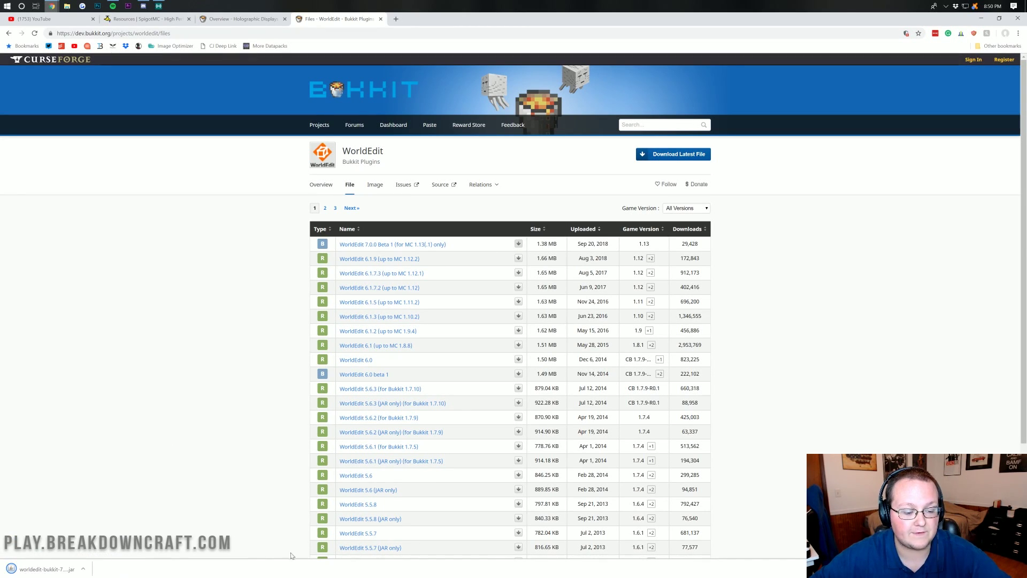
left_click(981, 22)
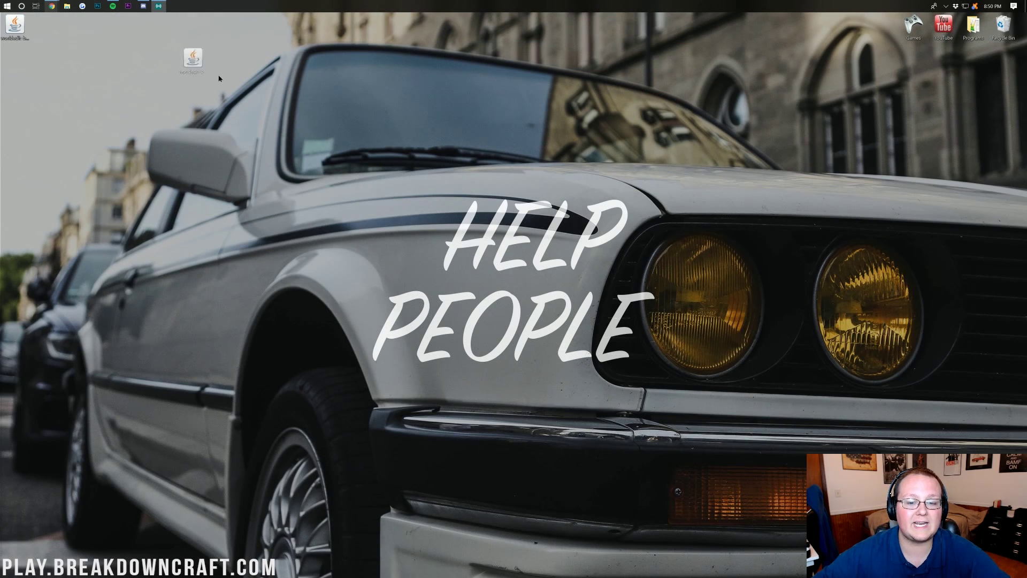
left_click_drag(219, 78, 547, 161)
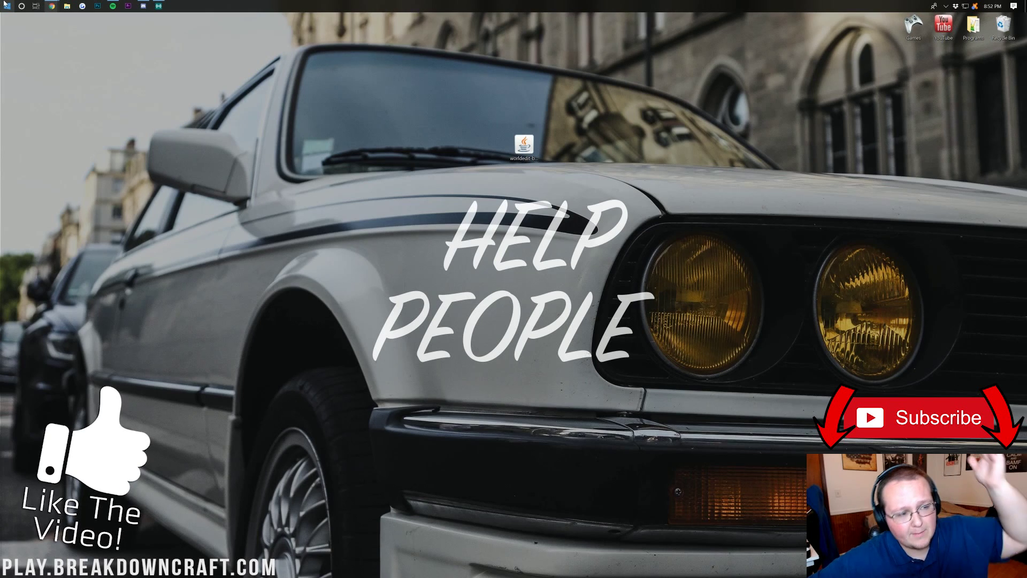
Step: Search for the Downloads folder and view its contents, move the WorldEdit jar clear of the window, and close the folder
left_click(7, 6)
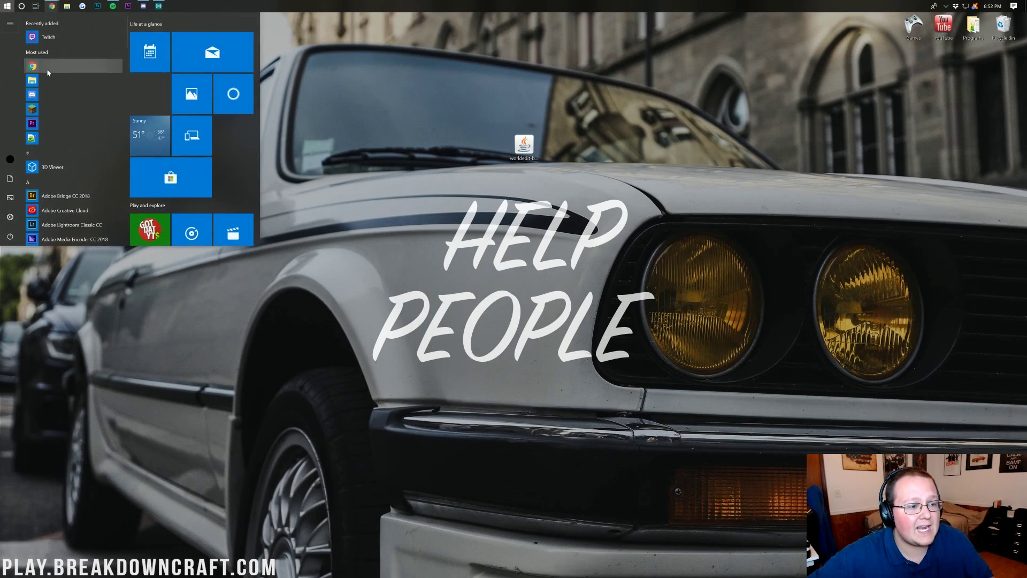
type("downloads")
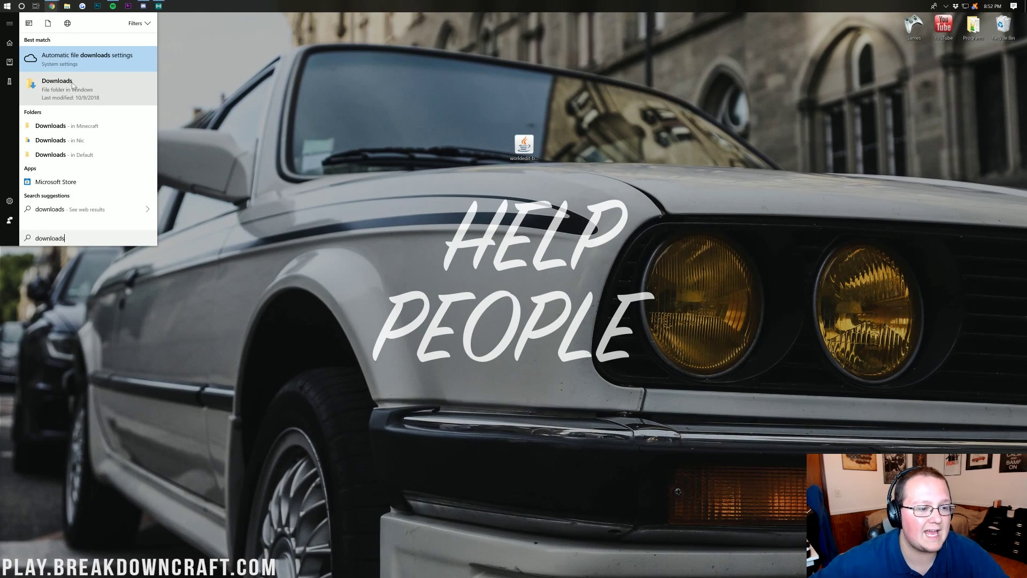
left_click(72, 83)
left_click_drag(534, 155, 375, 169)
left_click_drag(522, 144, 525, 109)
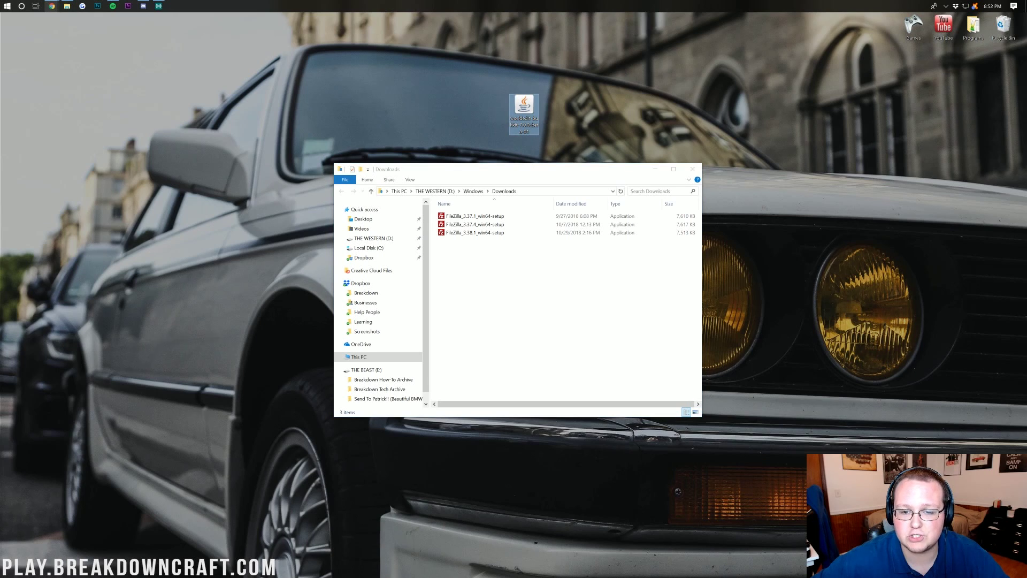
left_click(692, 172)
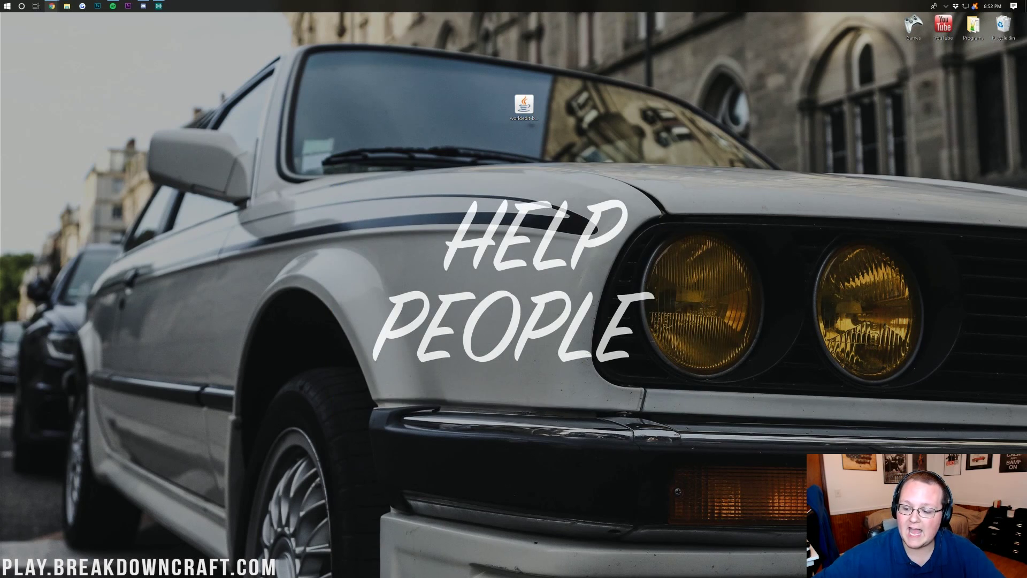
Step: Move the WorldEdit jar from the desktop into the plugins folder of the Paper 1.13.2 server
left_click_drag(530, 175, 531, 171)
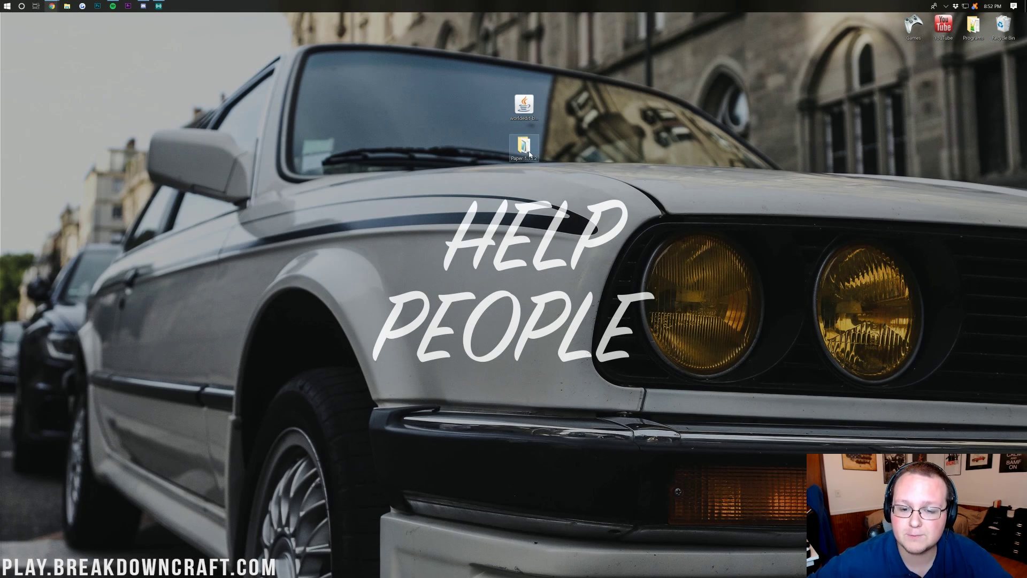
double_click(529, 153)
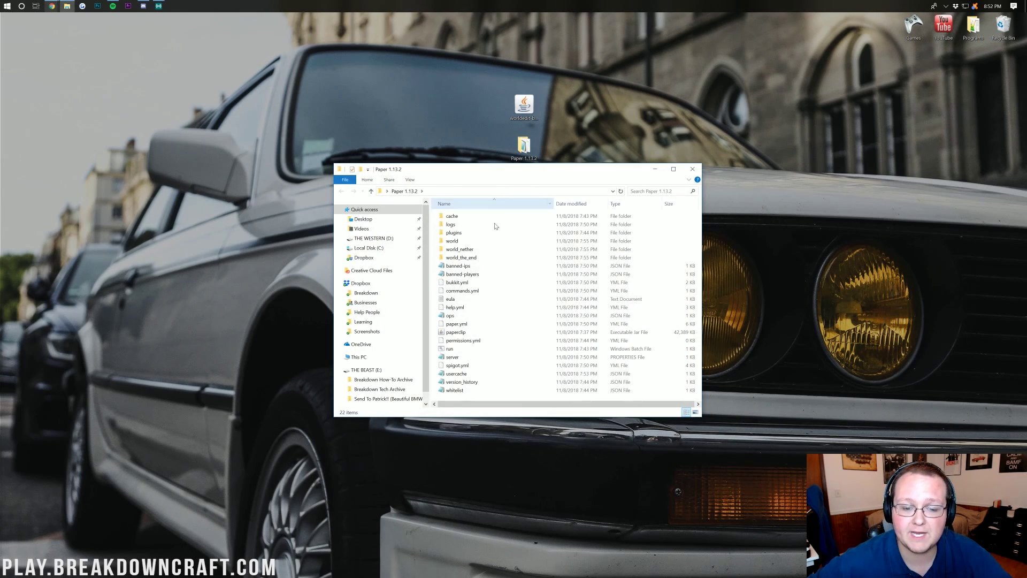
left_click(449, 234)
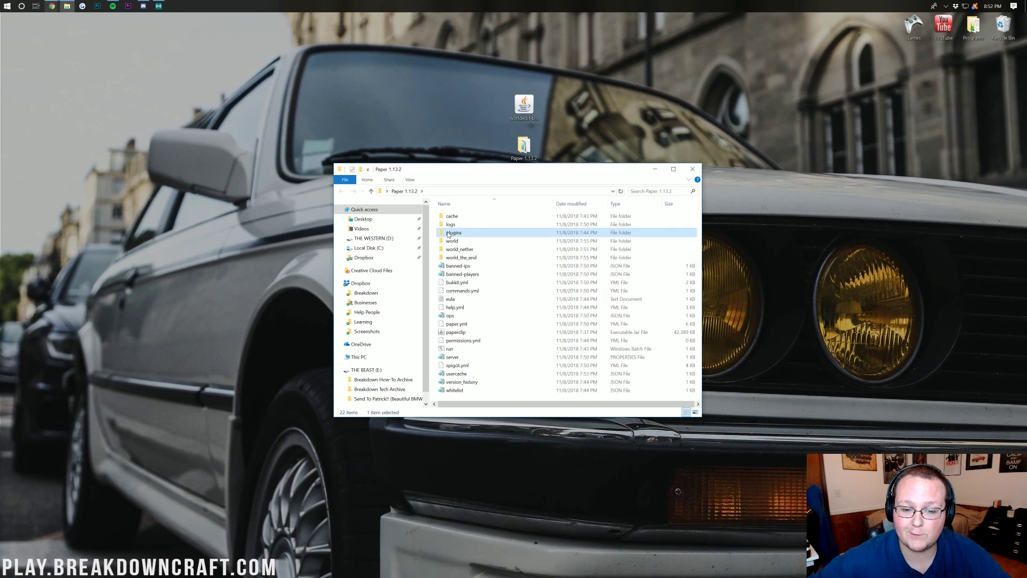
double_click(448, 234)
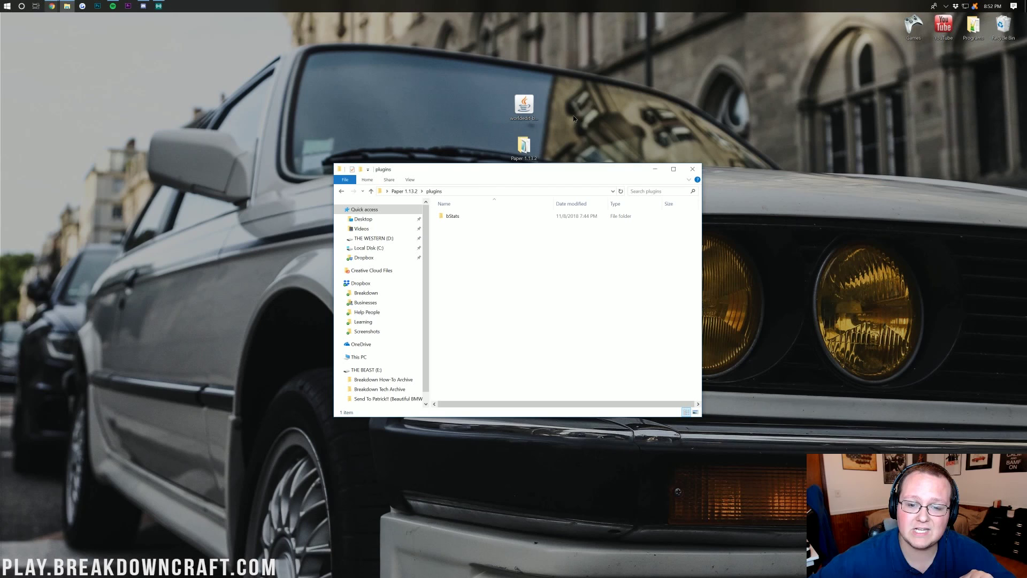
left_click_drag(525, 105, 494, 304)
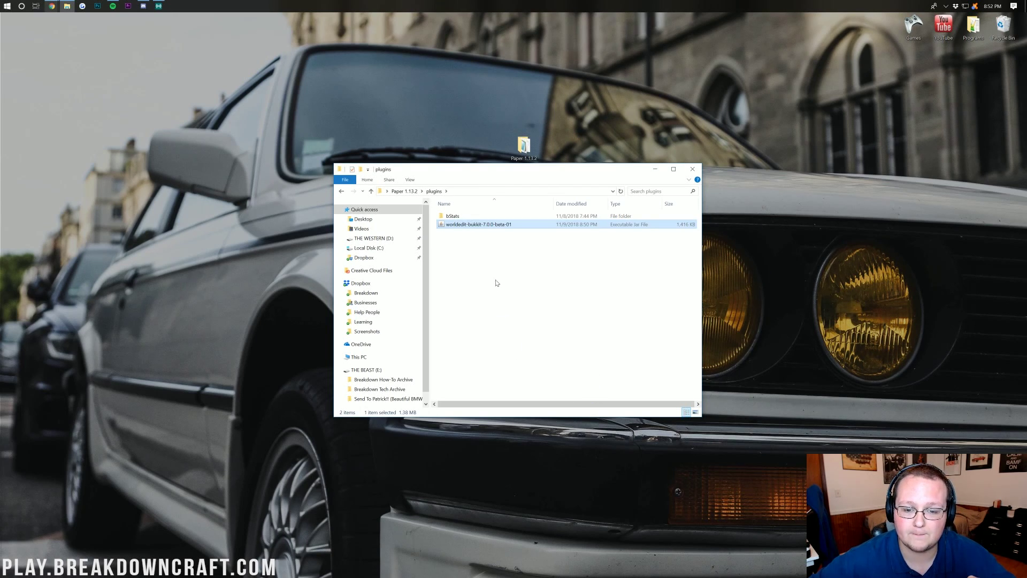
Step: Start the Paper server with its run batch file and launch Minecraft from the Games folder
key("alt+Left")
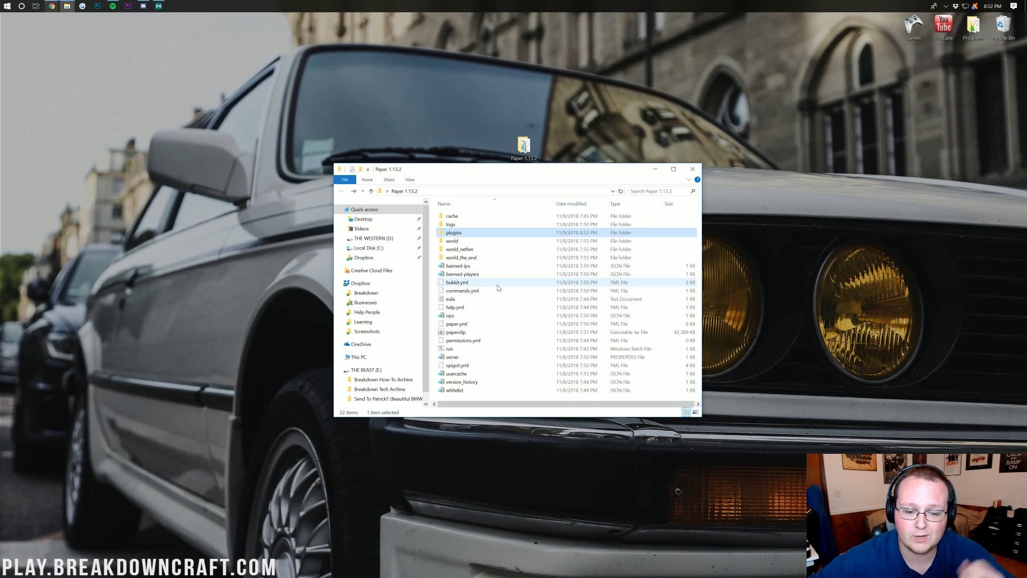
double_click(464, 348)
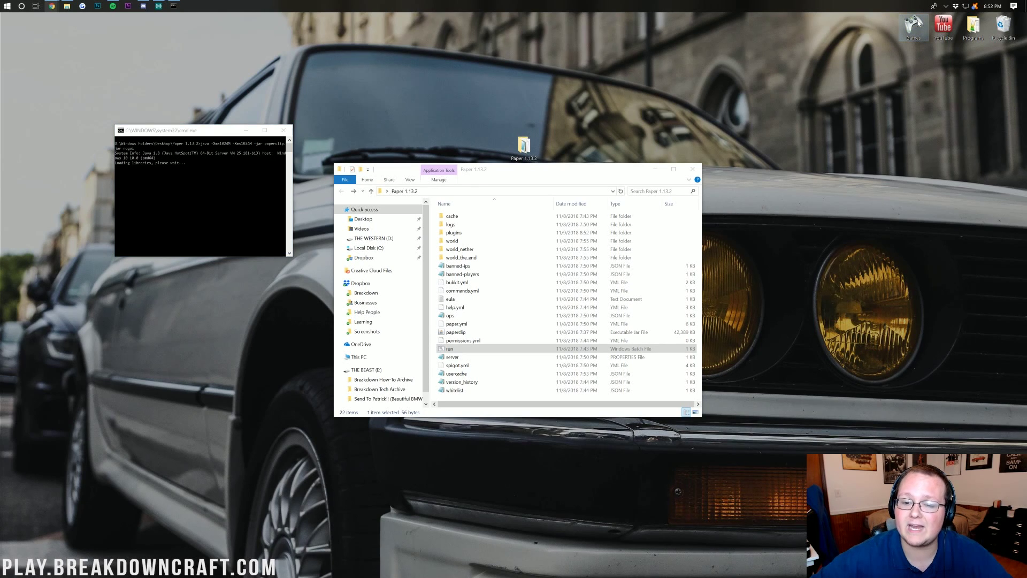
double_click(915, 25)
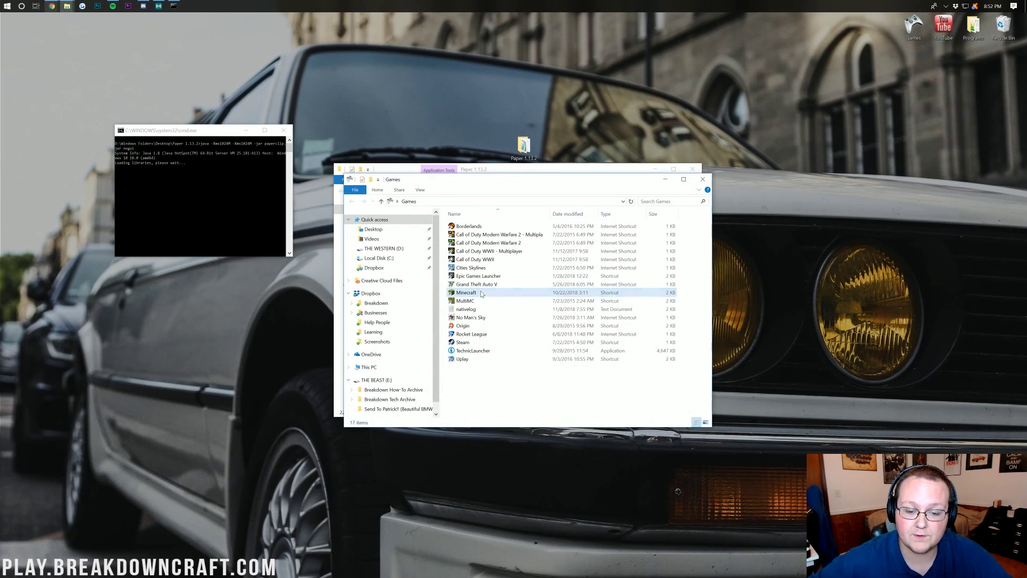
double_click(482, 294)
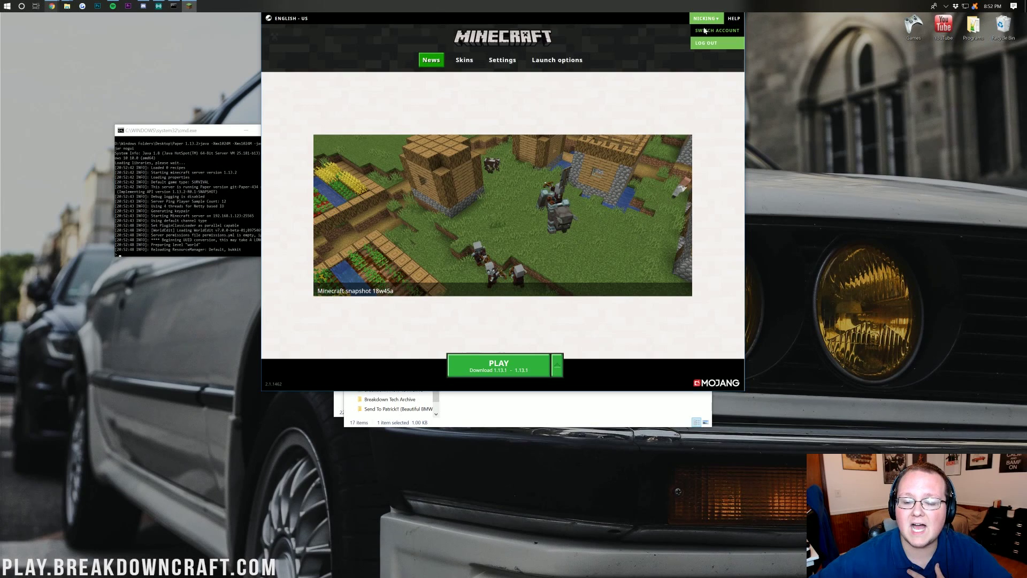
Step: Switch the launcher to the other account, select the Latest release 1.13.2 profile and start the game
left_click(715, 30)
left_click(348, 139)
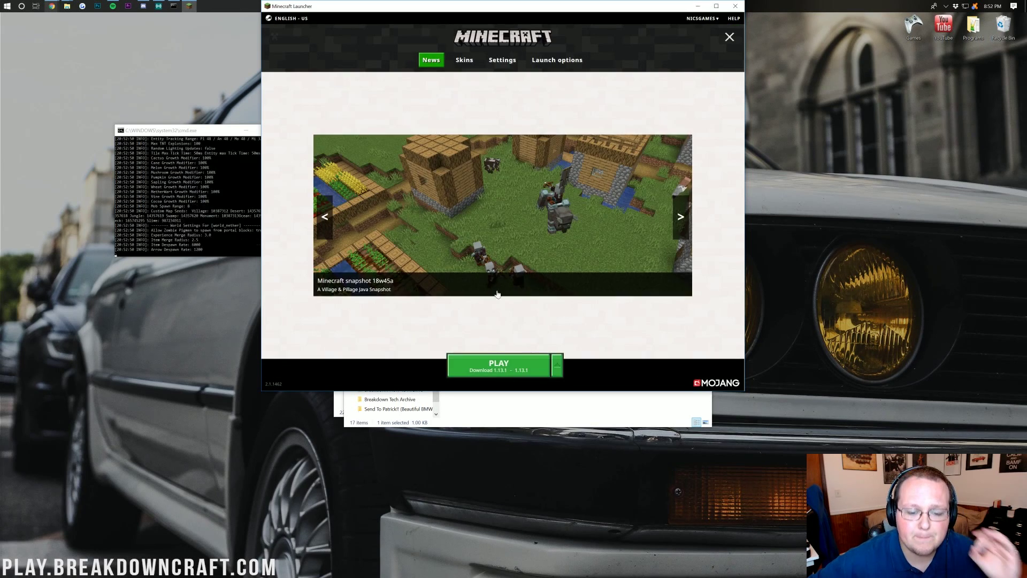
left_click(558, 365)
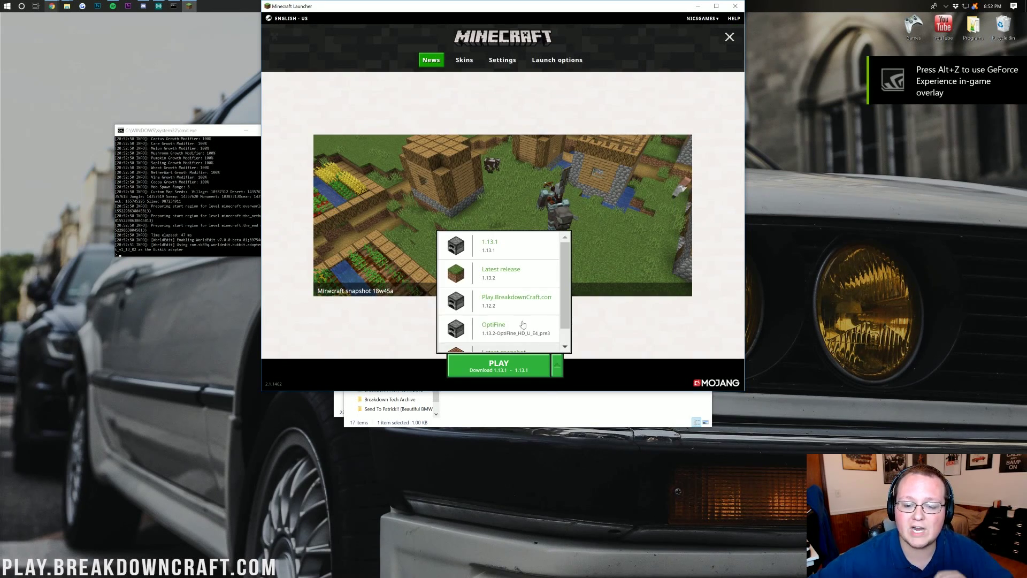
left_click(498, 273)
left_click(506, 366)
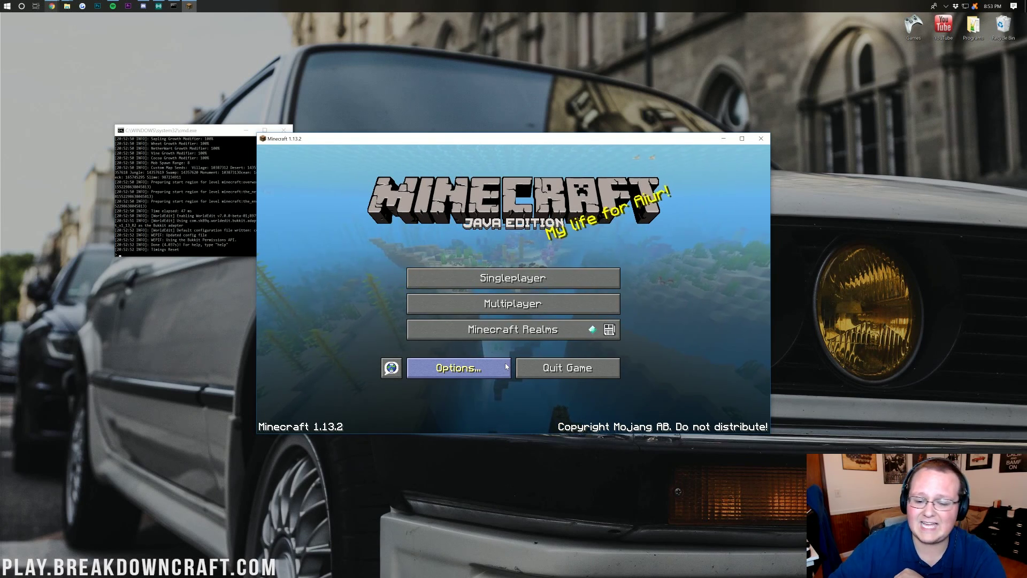
Step: Join the local multiplayer server by direct connection to the address 192.168.1.1
left_click(482, 305)
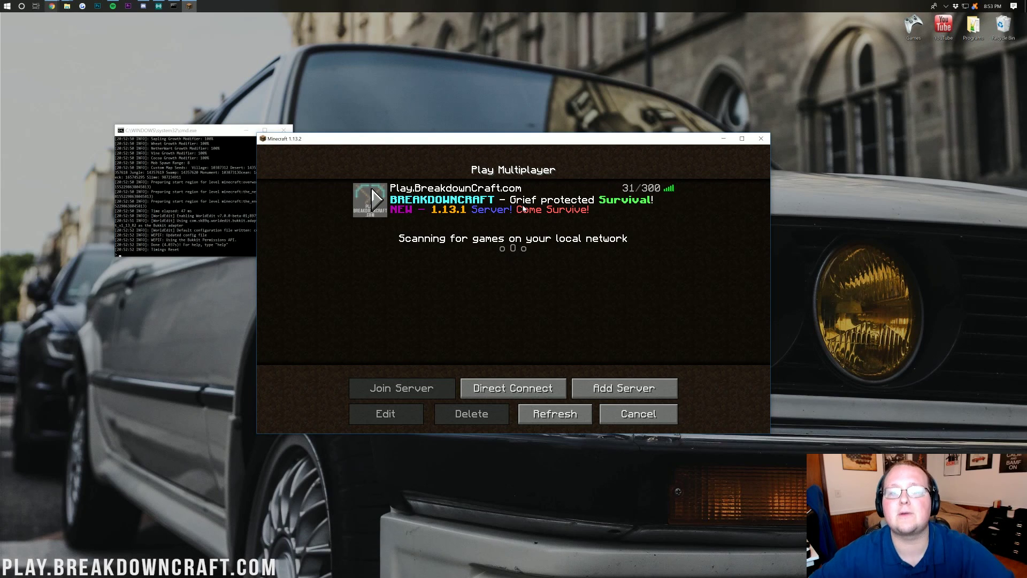
left_click(536, 388)
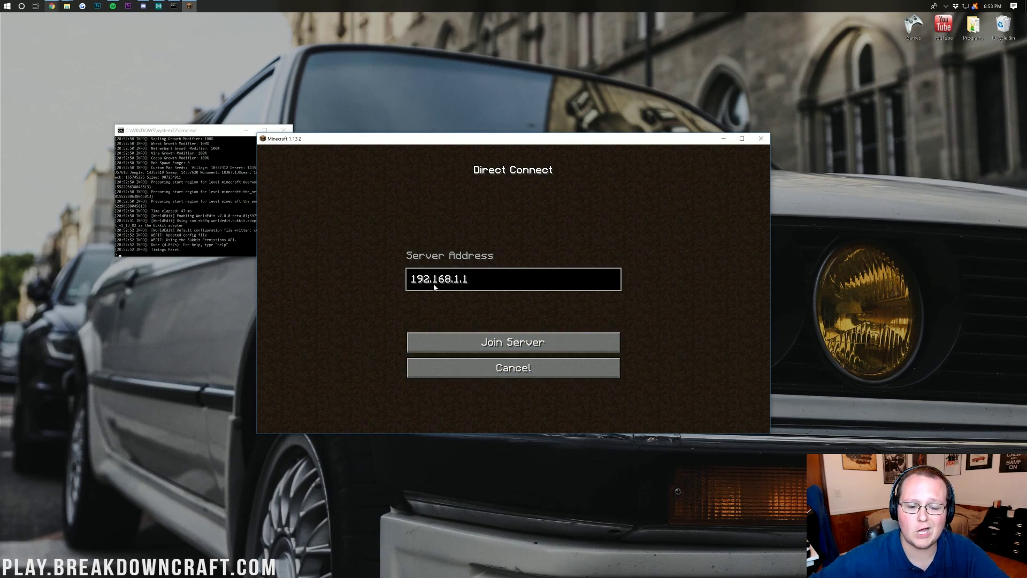
left_click(487, 341)
Step: Move the server console clear of the game window and examine its log for the WorldEdit loading entries
left_click(181, 131)
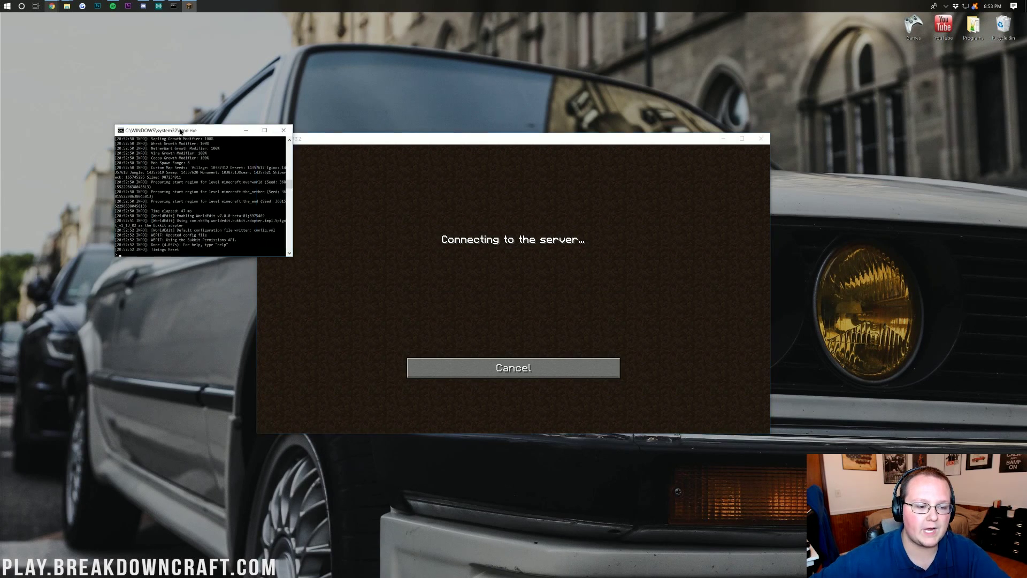
left_click_drag(181, 131, 112, 84)
scroll(122, 168, "up", 5)
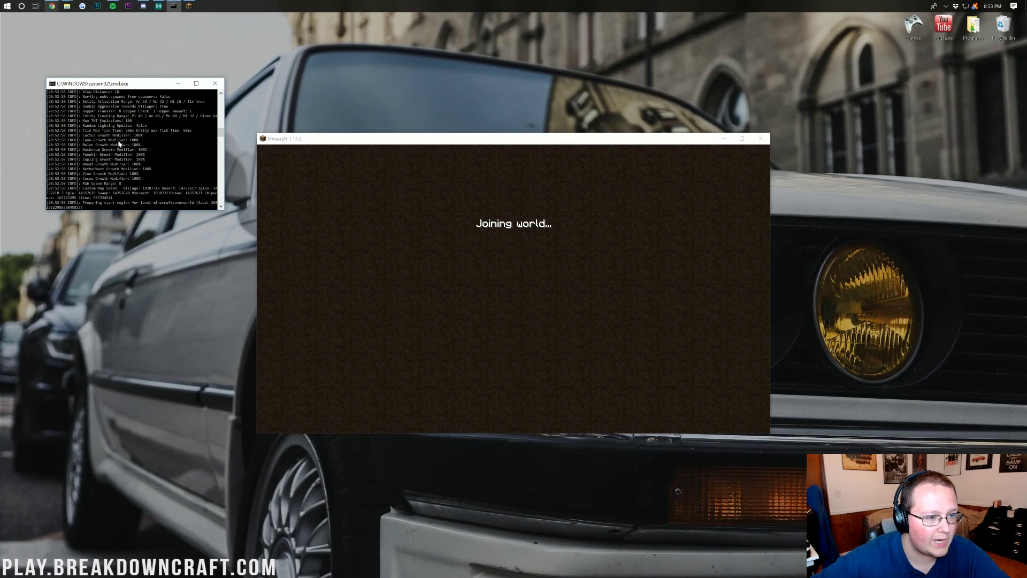
scroll(119, 150, "up", 10)
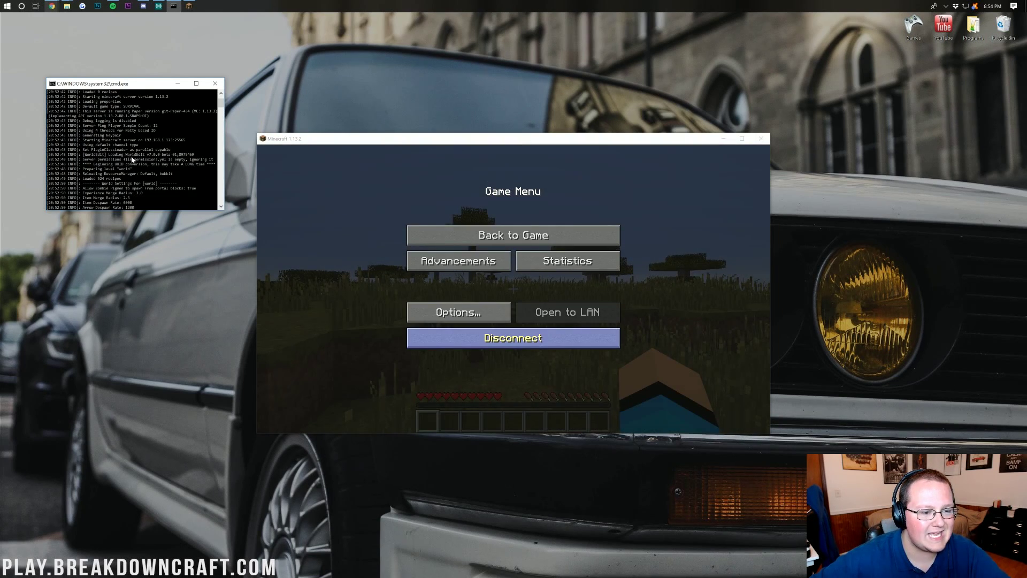
scroll(126, 162, "down", 15)
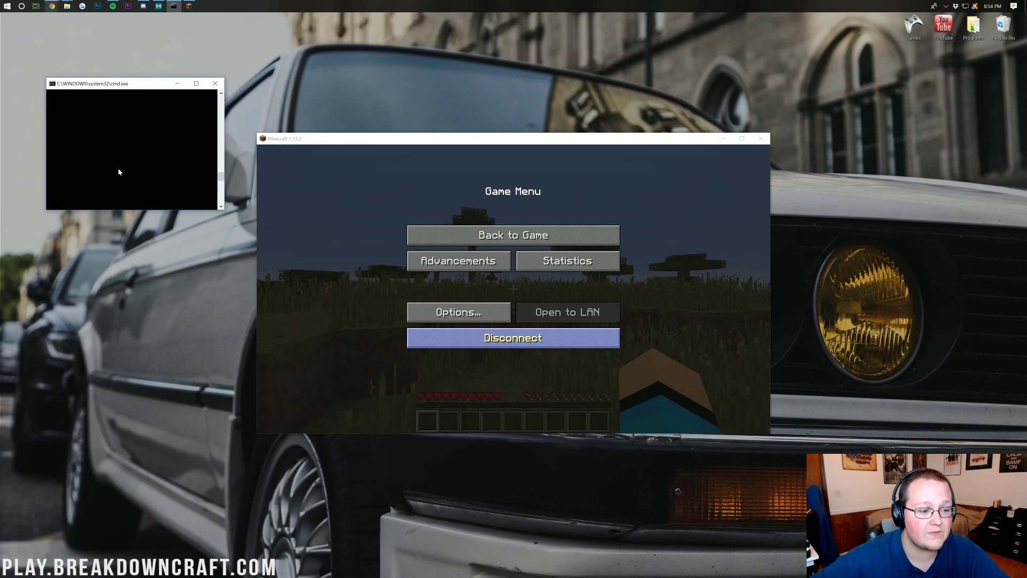
scroll(119, 171, "up", 12)
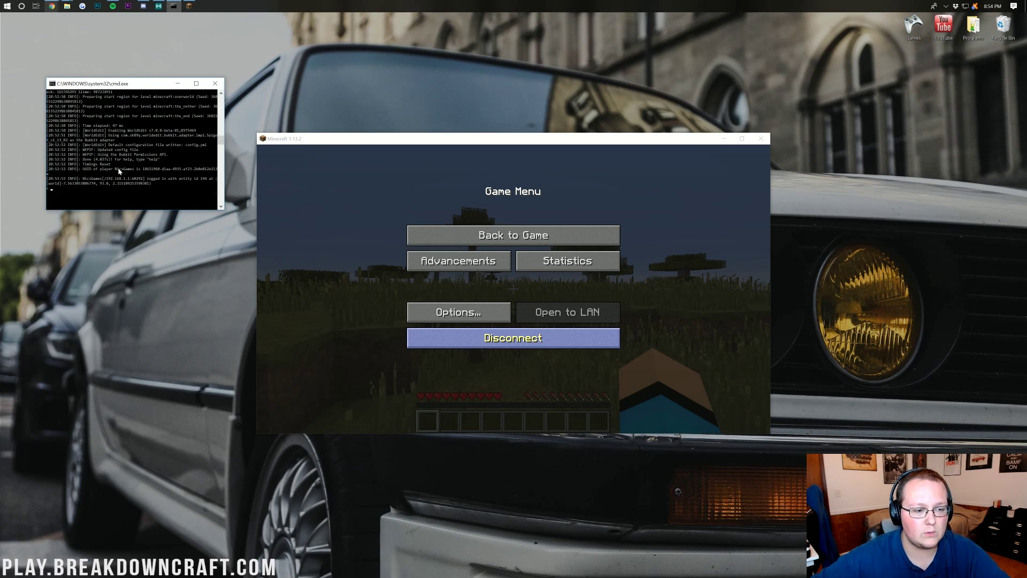
Step: Return to the game and try to get the WorldEdit selection wand with //wand
left_click(474, 239)
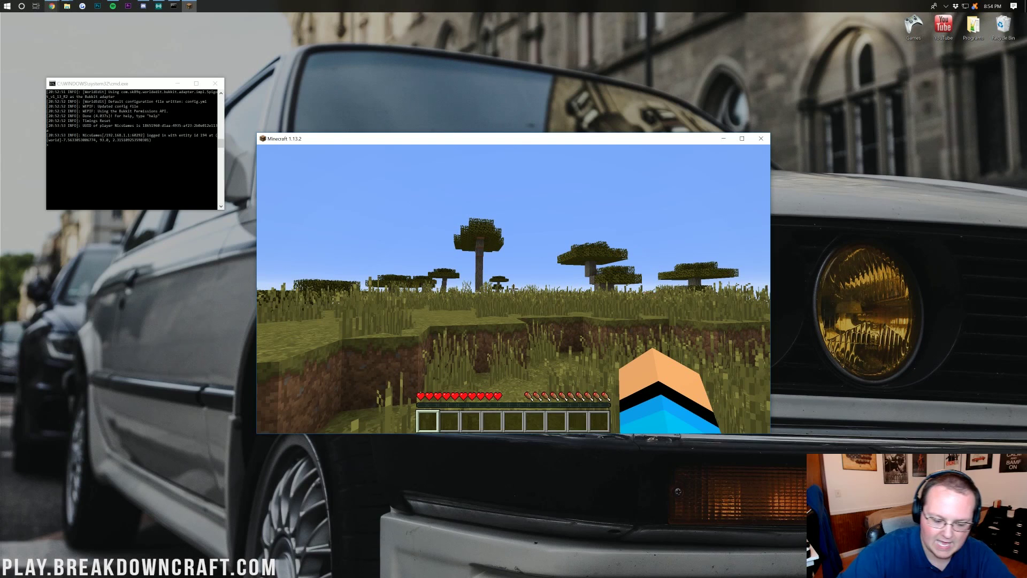
type("//wand")
key("Return")
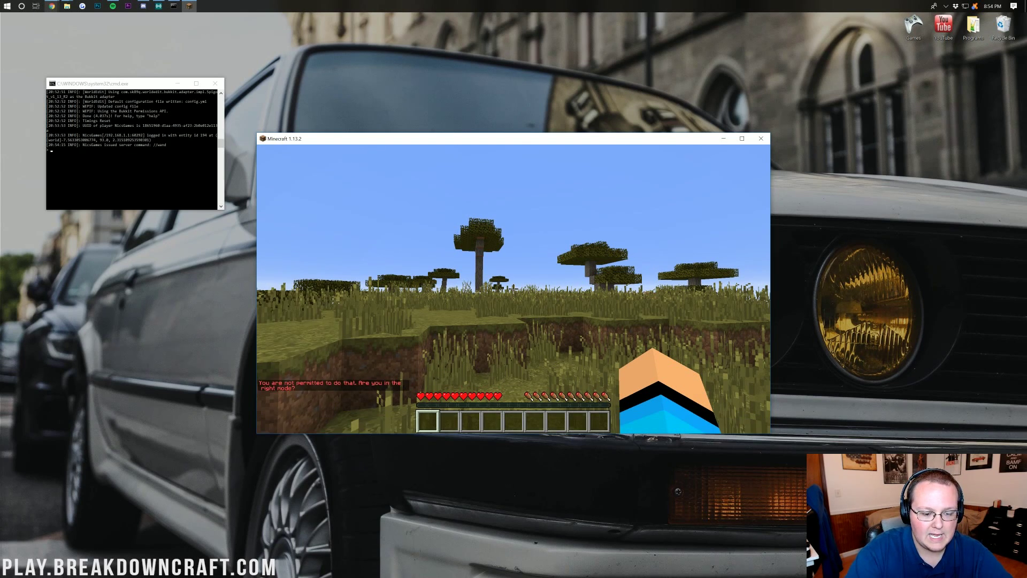
Step: Make the player a server operator with the op command in the server console and return to the game
key("e")
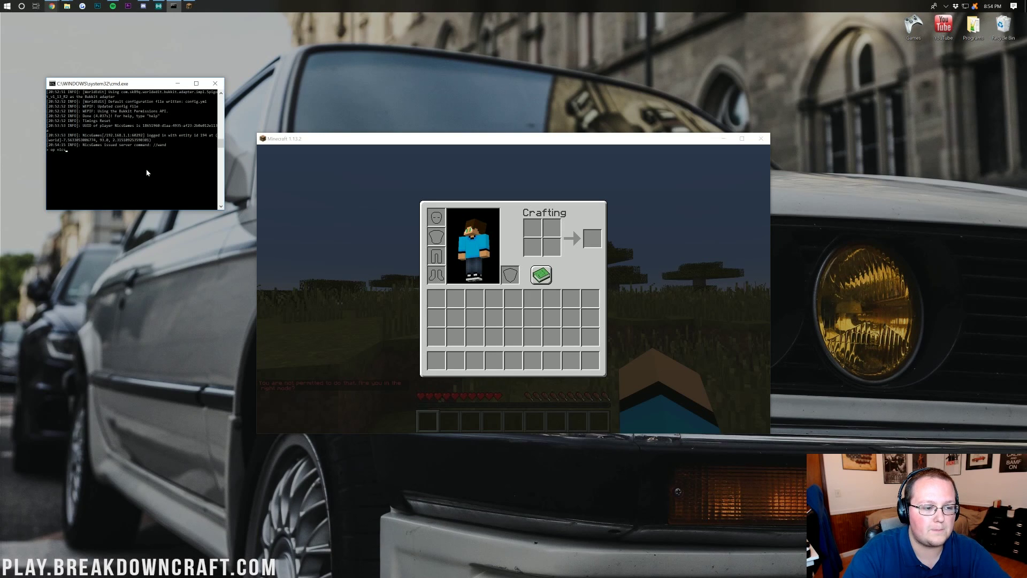
left_click(373, 315)
type("es")
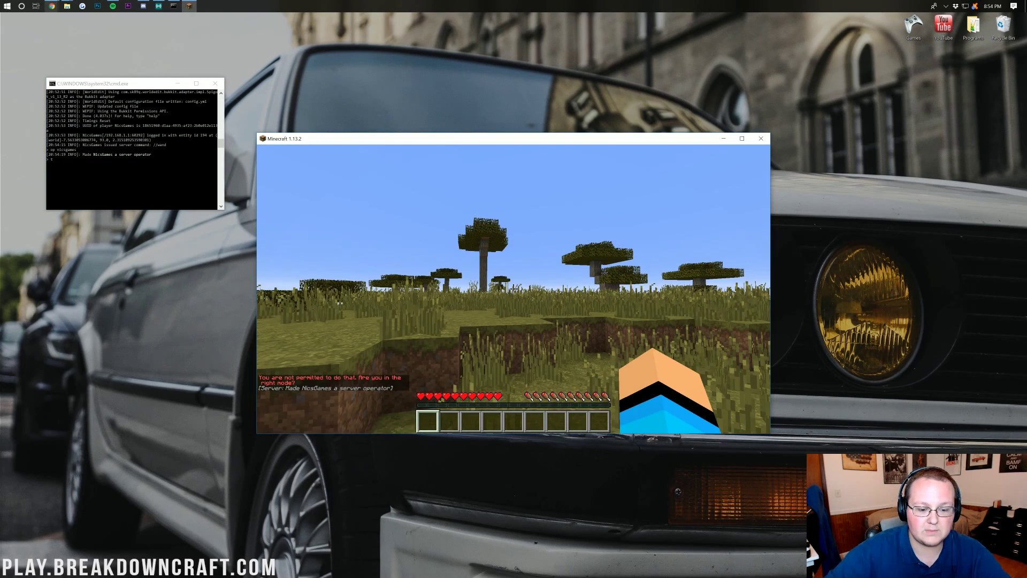
Step: Get the selection wand with //wand and mark the two region corners at about (-20, 93, 4) and (-17, 93, -3)
type("//wand")
key("Return")
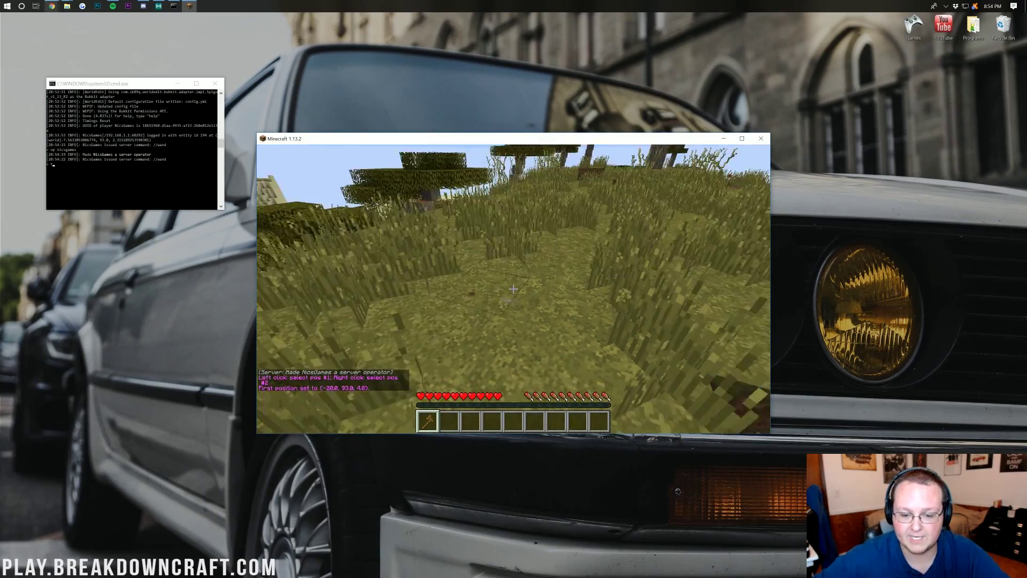
left_click(513, 289)
right_click(513, 289)
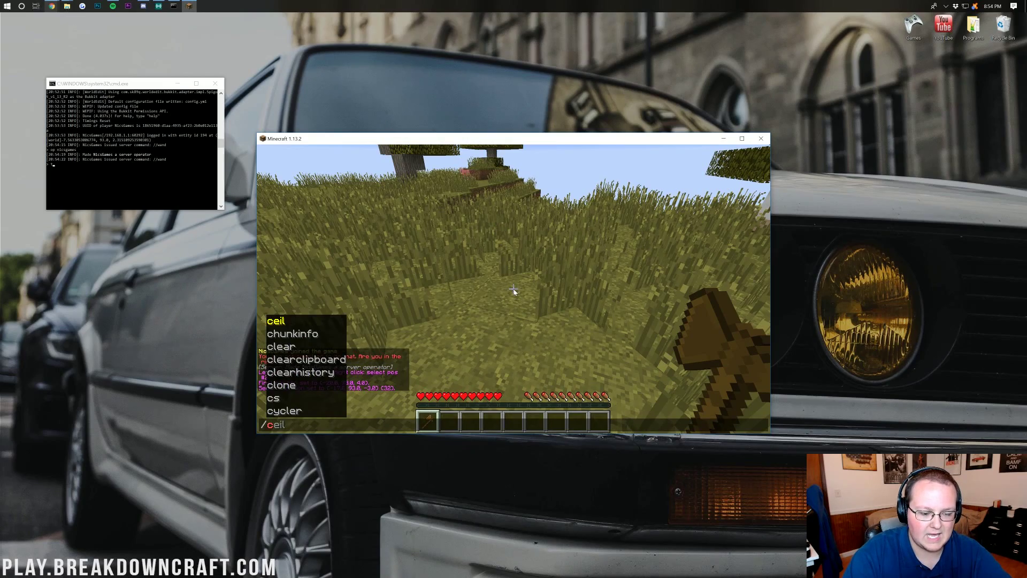
Step: Copy the selected region to the WorldEdit clipboard with //copy
key("BackSpace")
type("/copy")
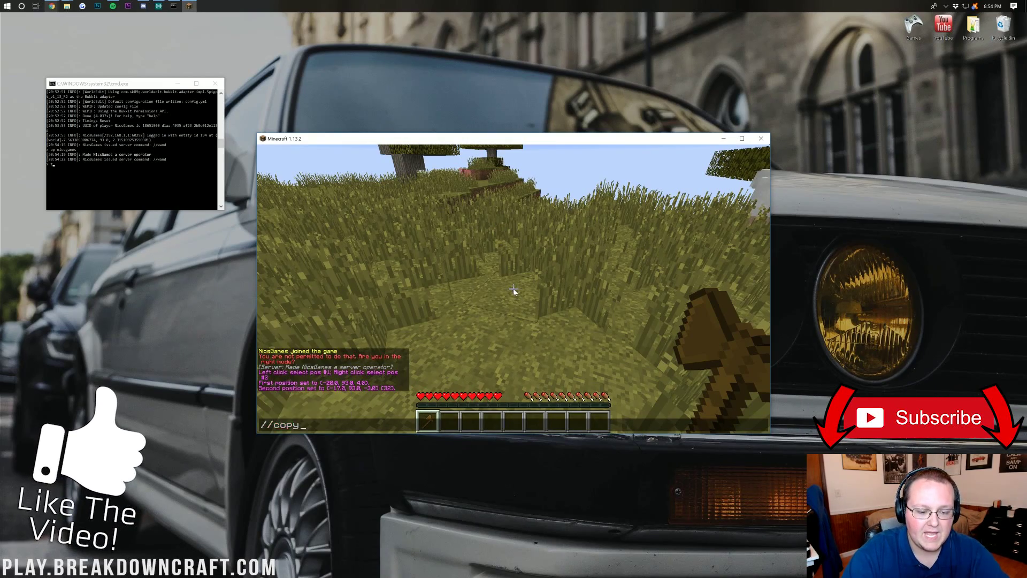
key("Return")
Step: Try to enable flying with /fly, and set the game mode to Creative with /gamemode creative
key("slash")
type("fly")
key("Return")
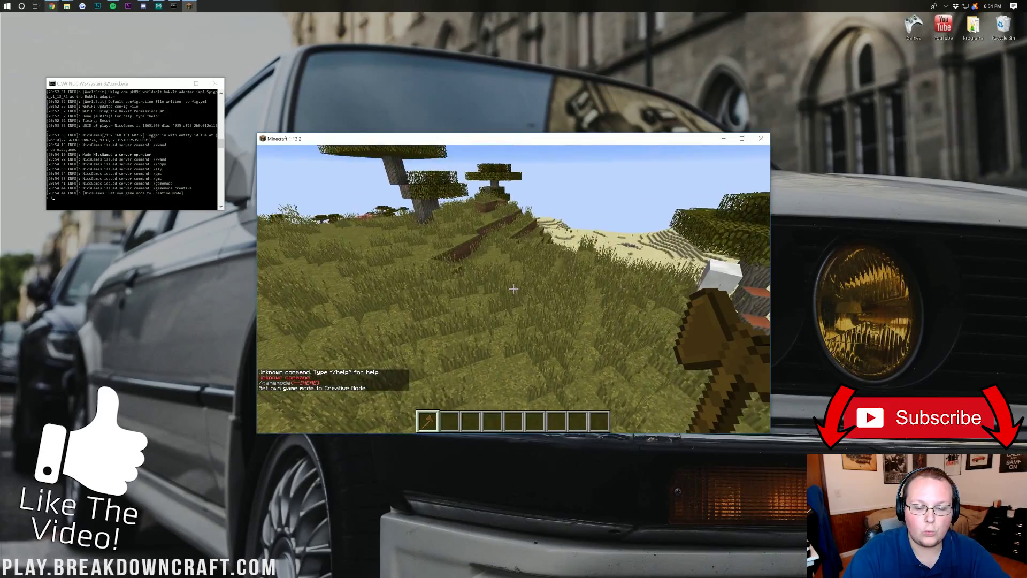
Step: Paste the copied region with //paste and move around the pasted terrain to inspect it
key("slash")
type("/past")
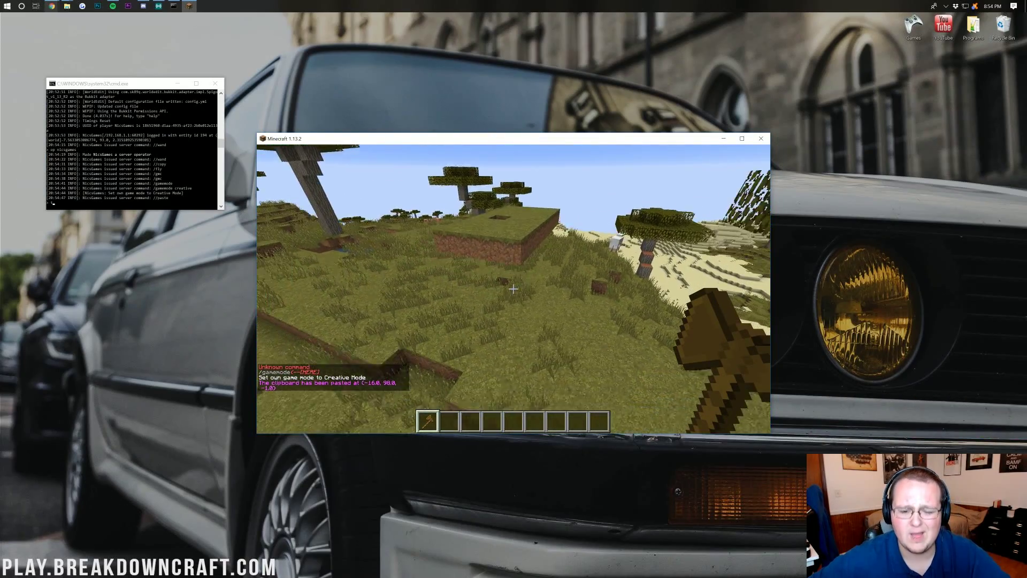
type("w")
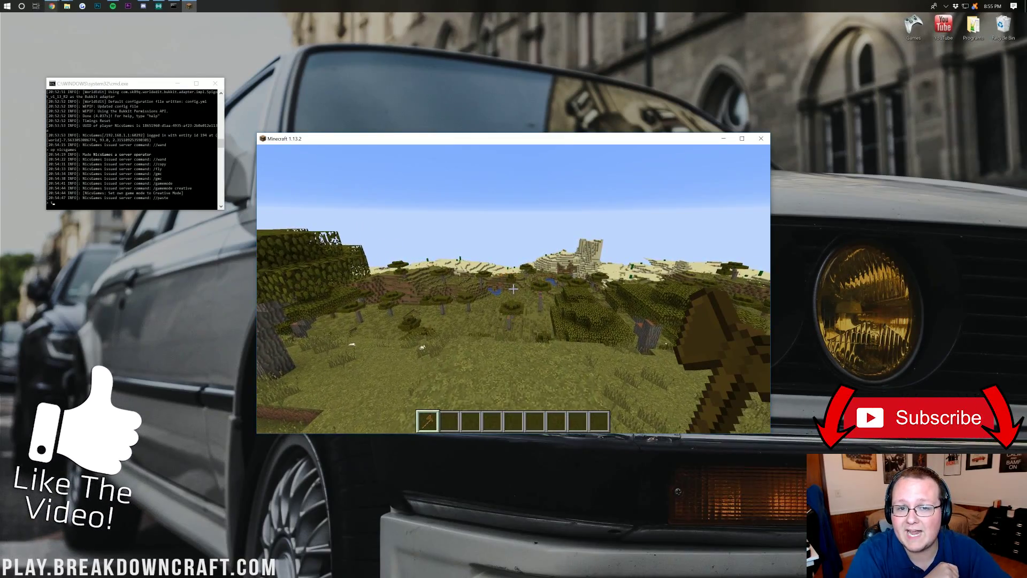
key("w")
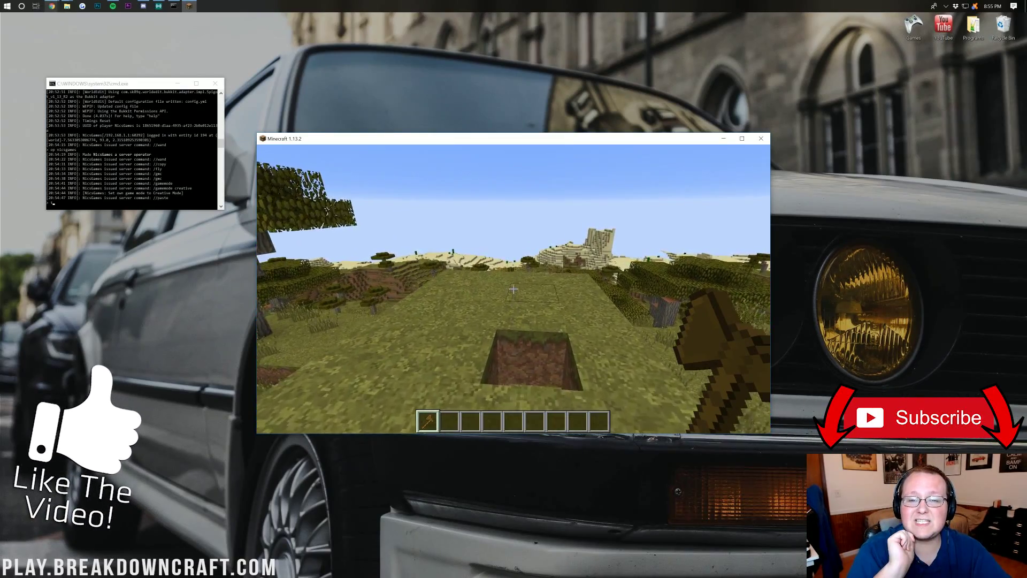